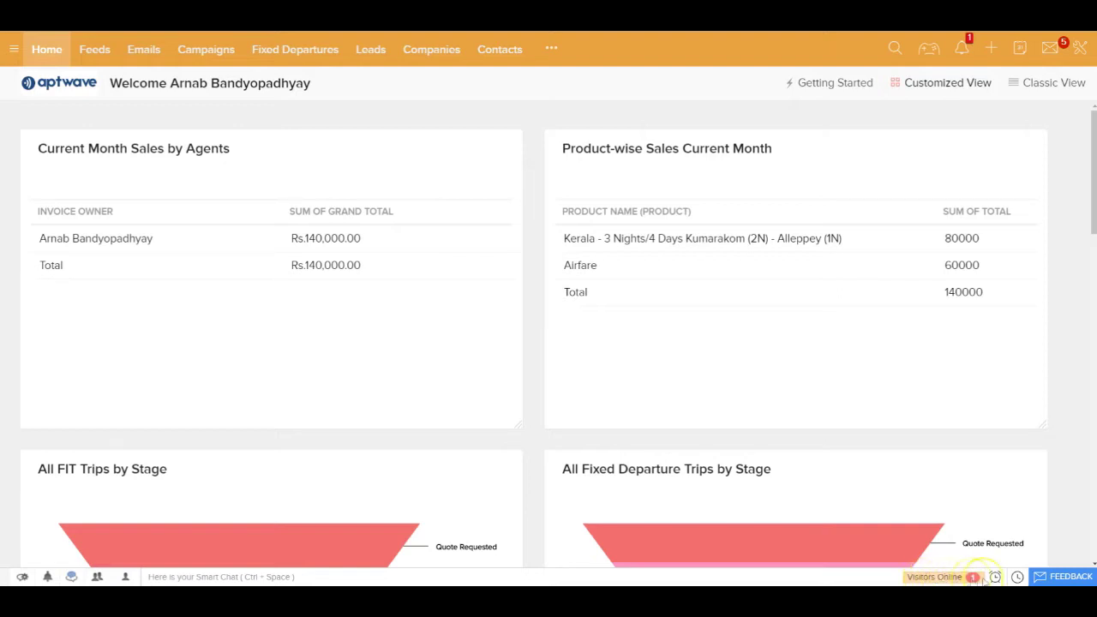
Step: Open the online visitor's details from the Visitors Online badge in the bottom bar
left_click(974, 578)
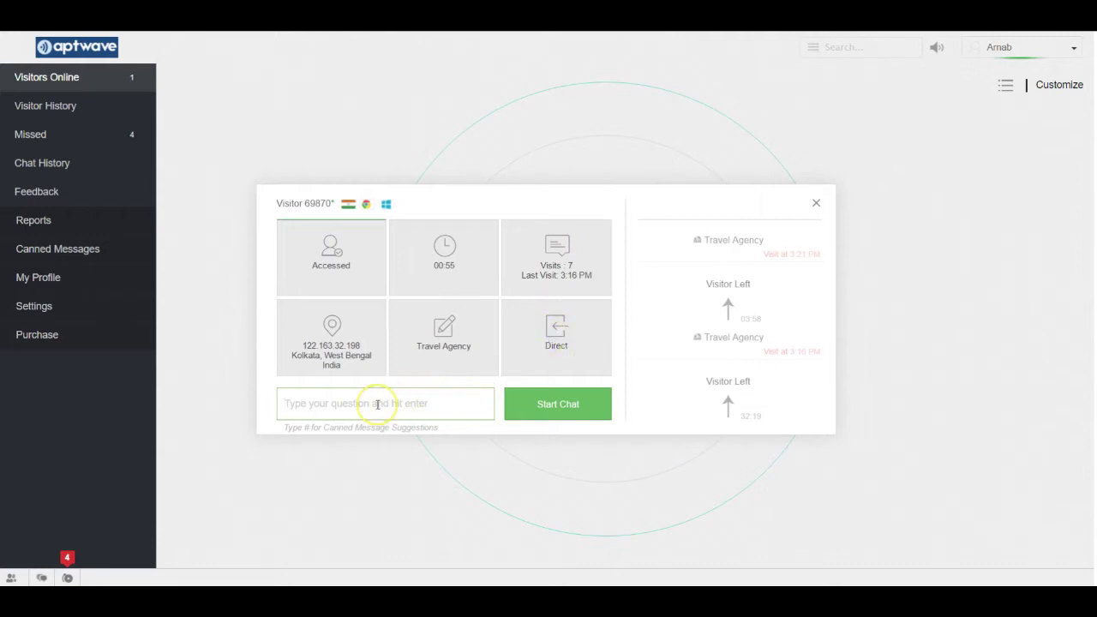
Step: Start the chat with Visitor 69870 by sending the greeting 'How can I help you'
type("H")
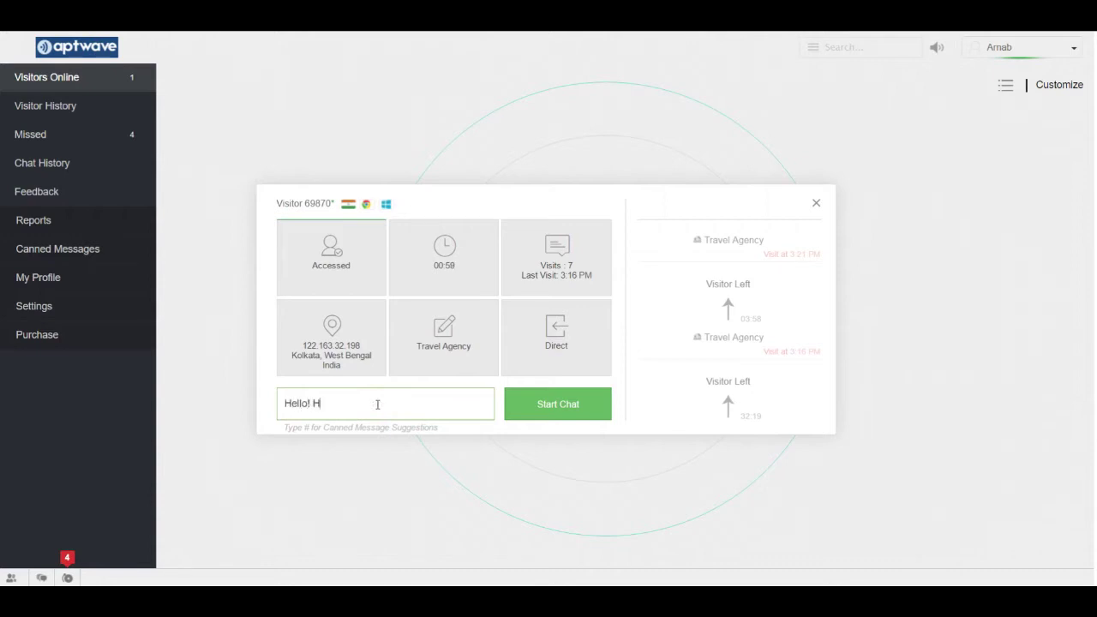
type("ow can I hel")
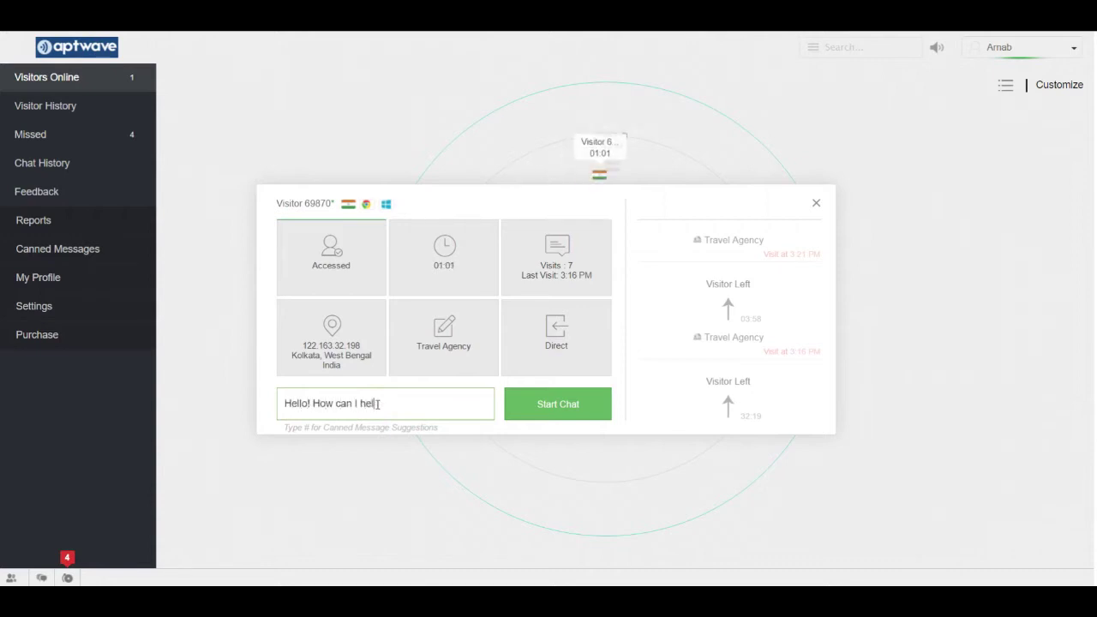
type("p you")
key("Return")
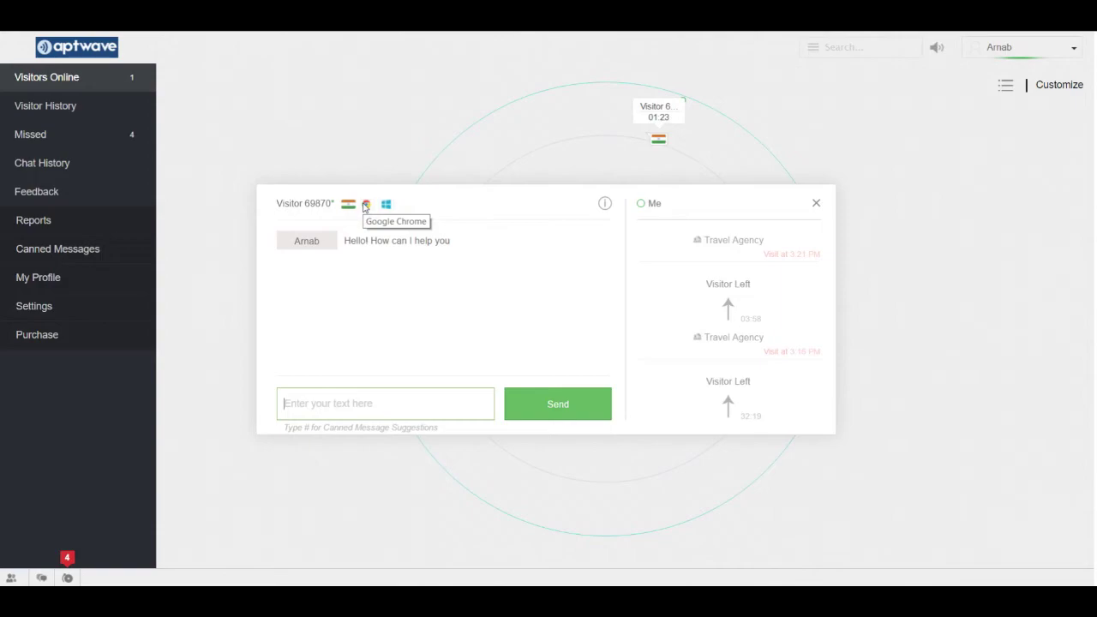
left_click(367, 178)
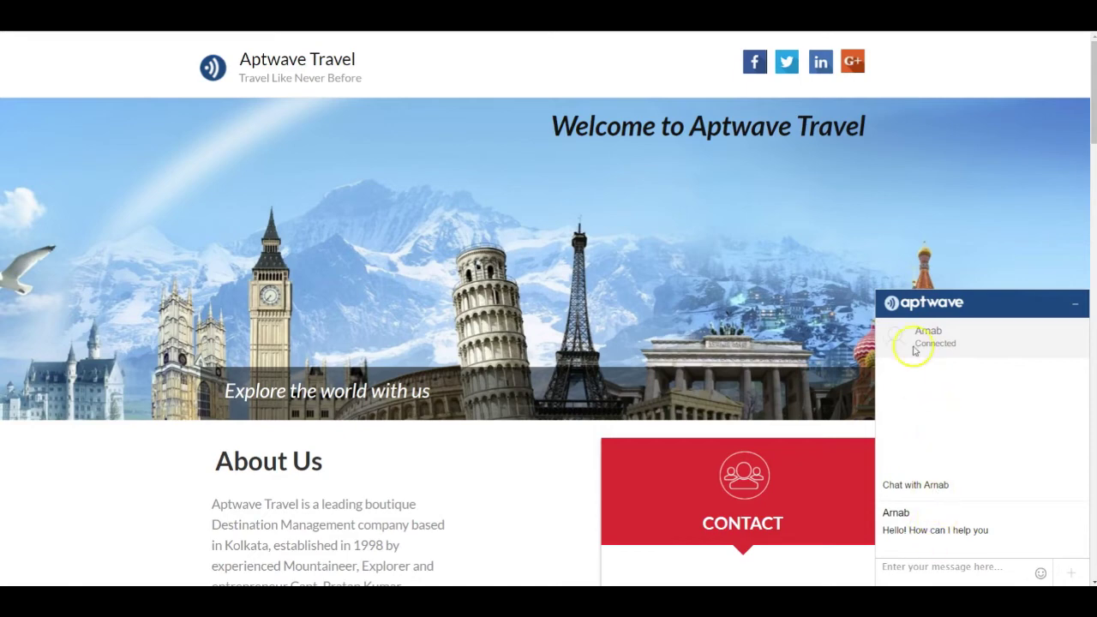
Step: Reply 'Thank you for reaching out' from the Aptwave Travel website's chat widget
left_click(930, 576)
type("Thank you for reaching out")
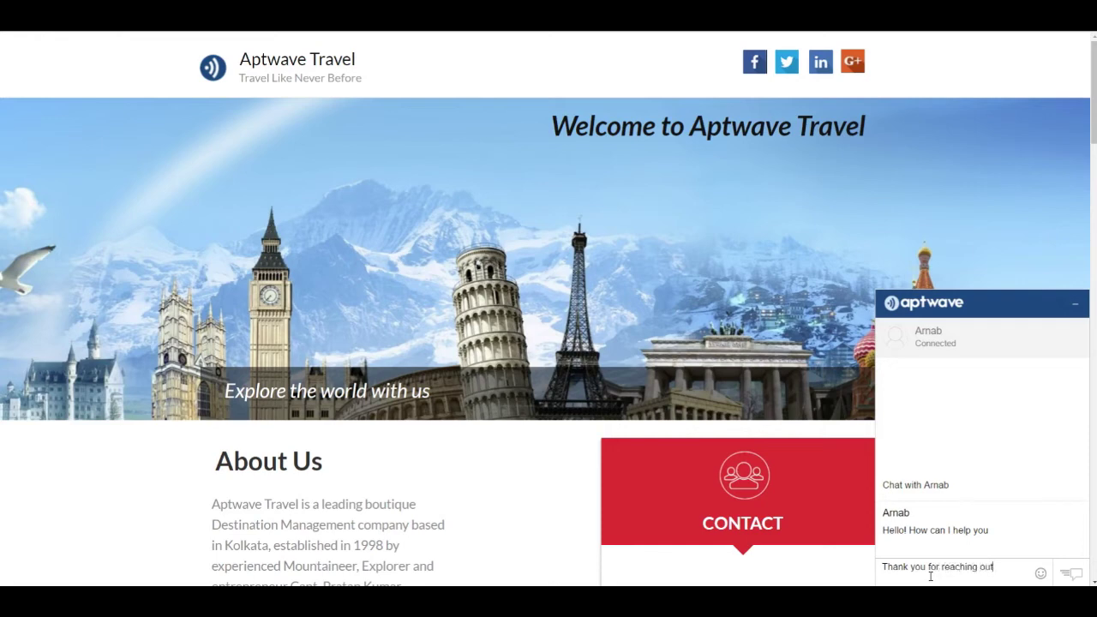
key("Return")
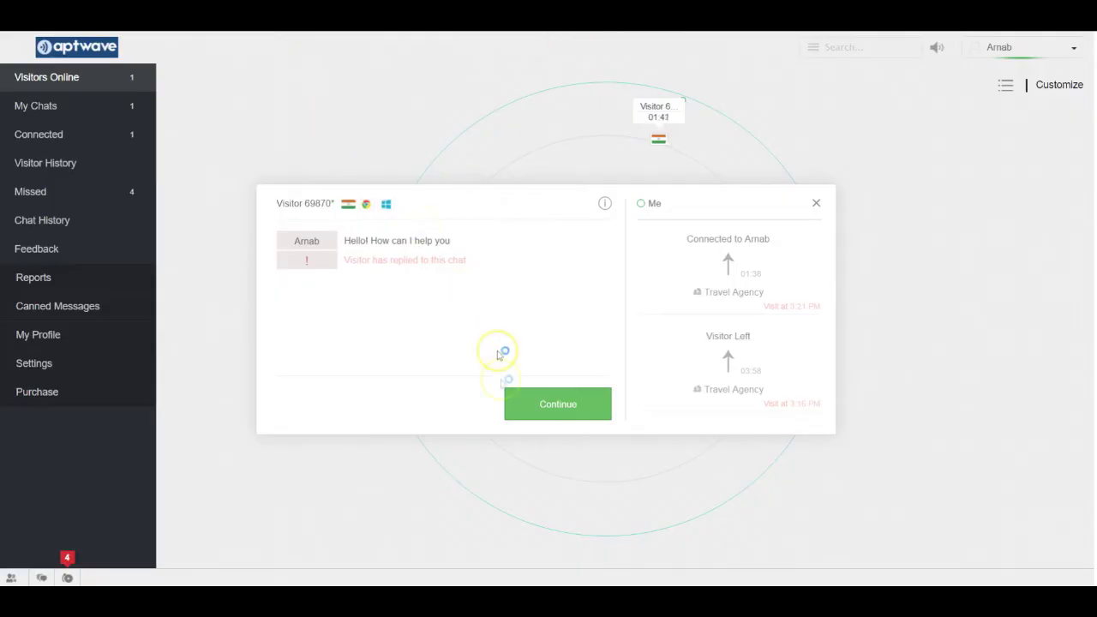
Step: Continue in My Chats and send 'Can I please have your name and email'
left_click(541, 406)
type("Can I")
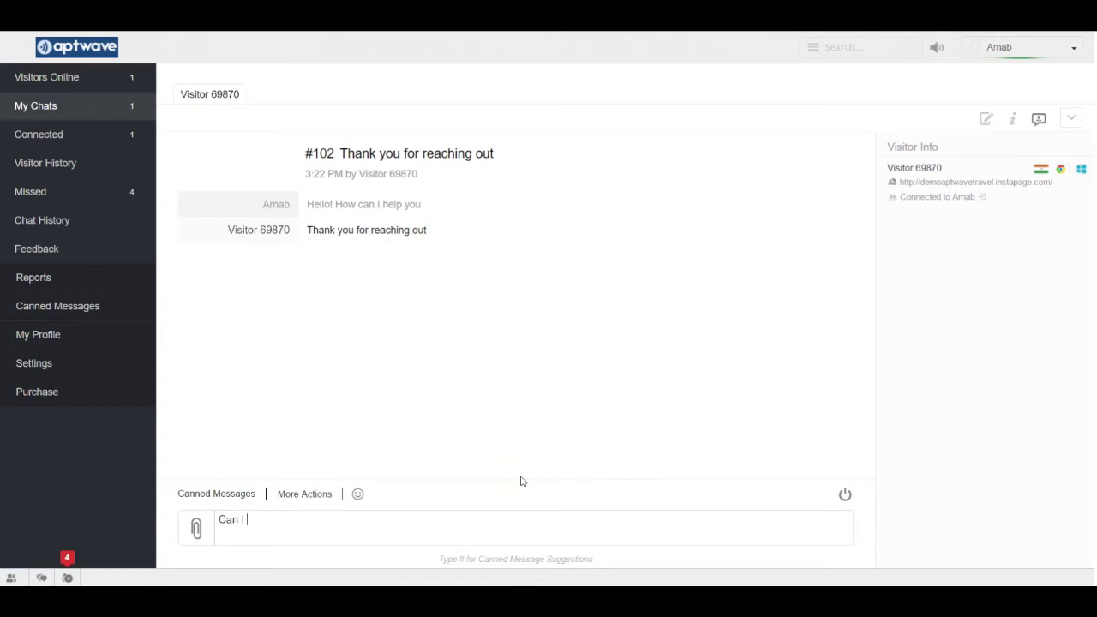
type("please have your name and email")
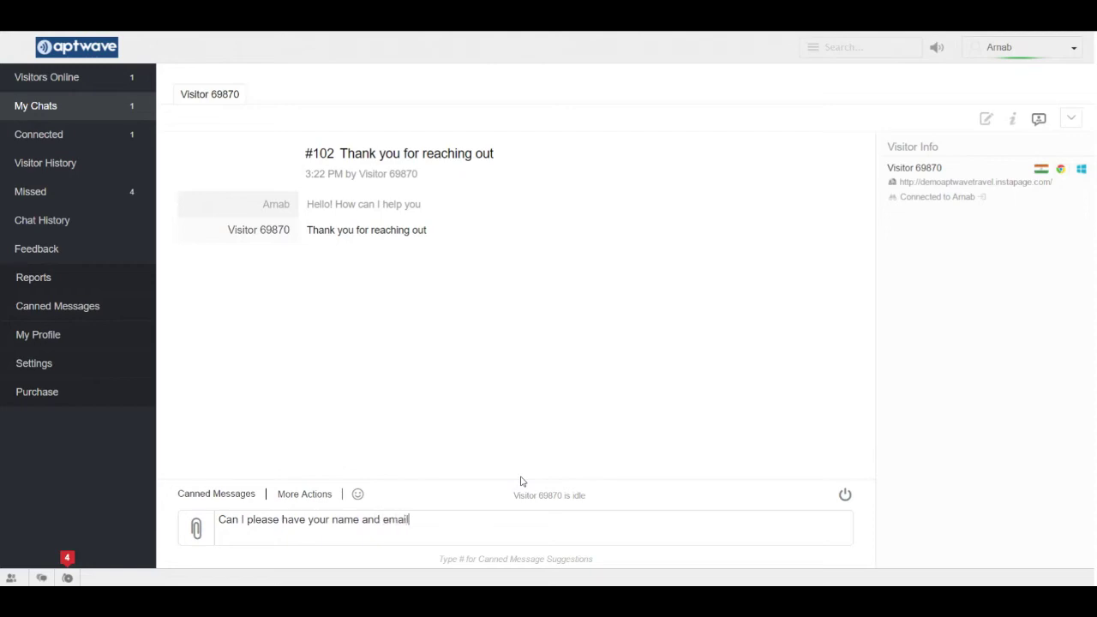
key("Return")
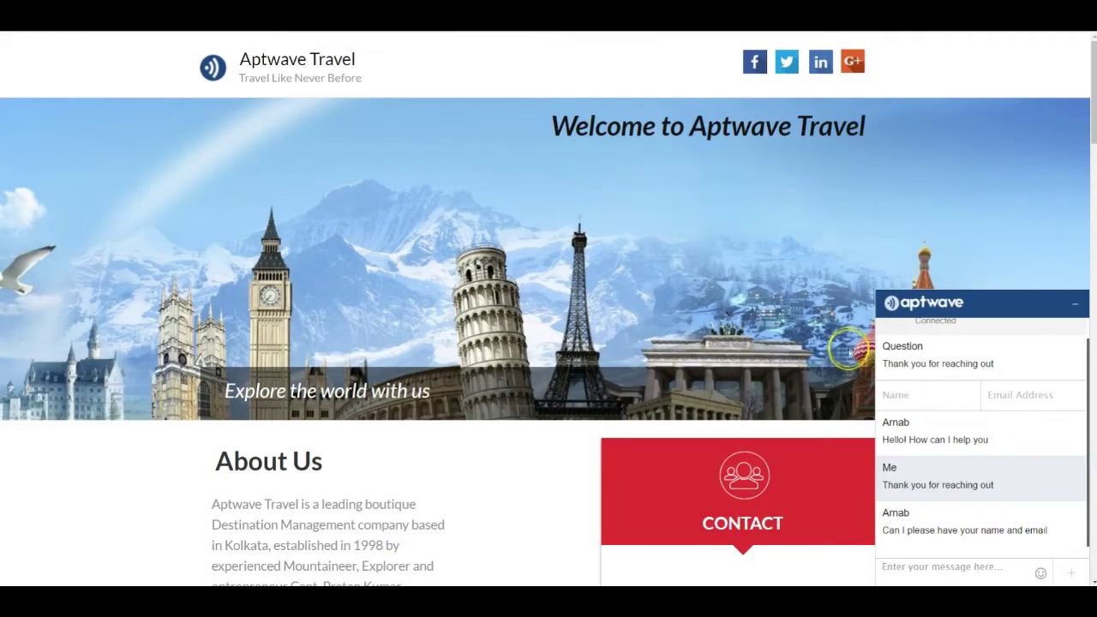
Step: Submit the visitor's full name and e-mail address through the chat widget's Name and Email fields
left_click(926, 398)
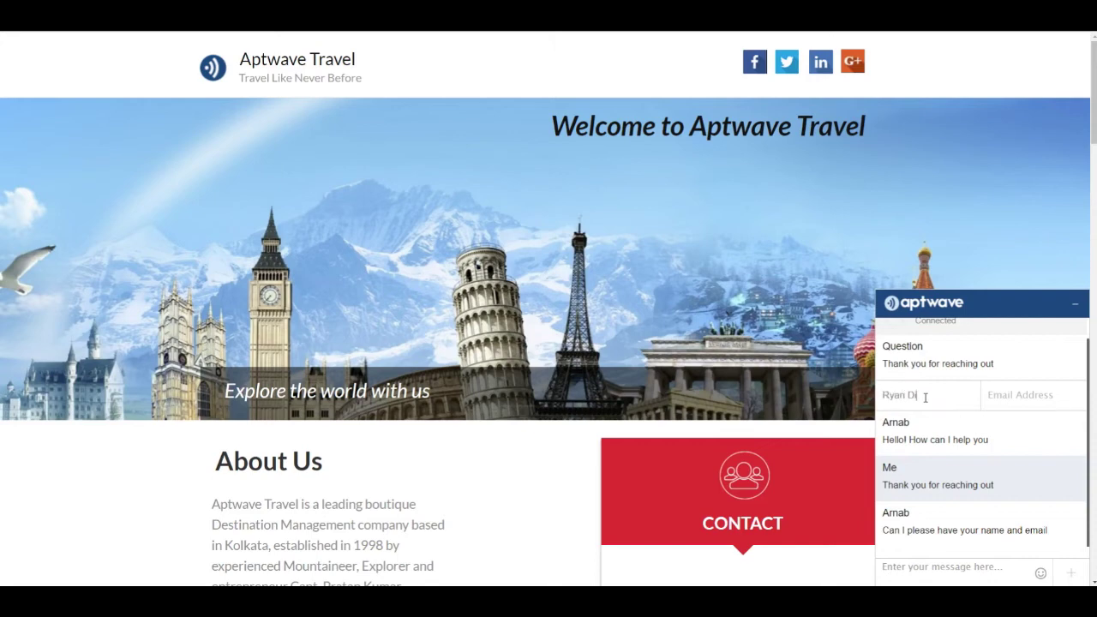
left_click(1000, 393)
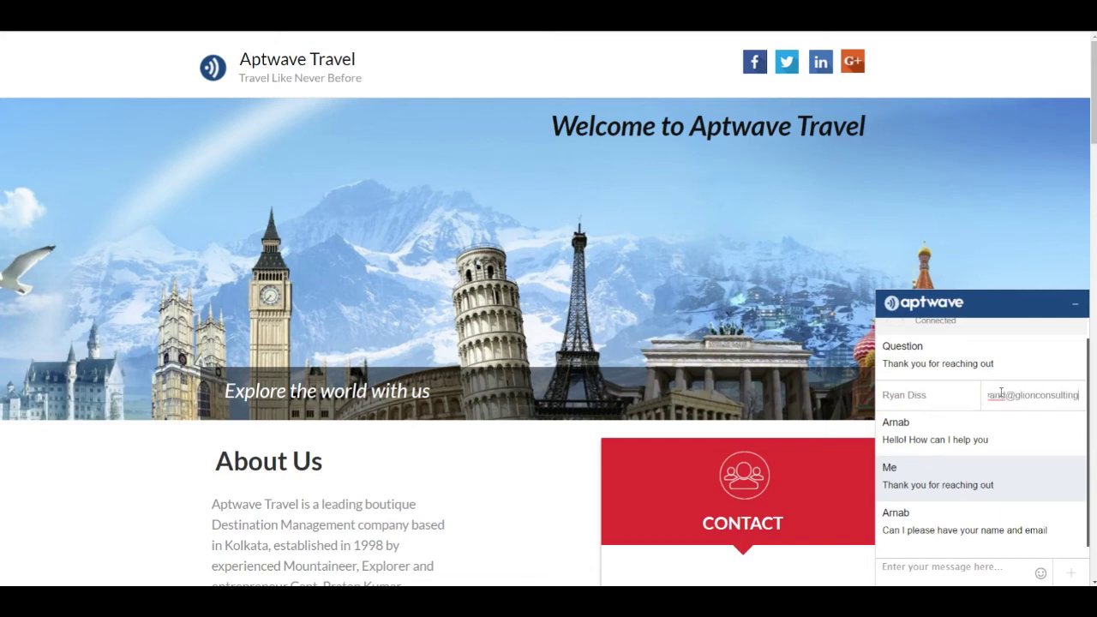
key("Return")
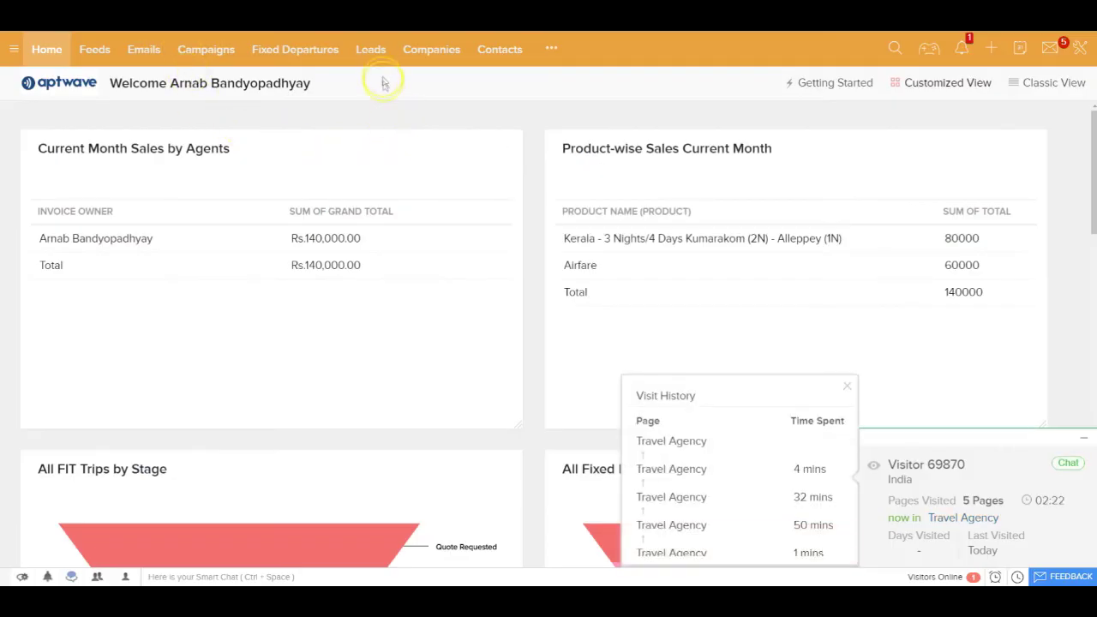
Step: Close the visitor panel and open the new chat lead's record from the Leads list
left_click(1083, 443)
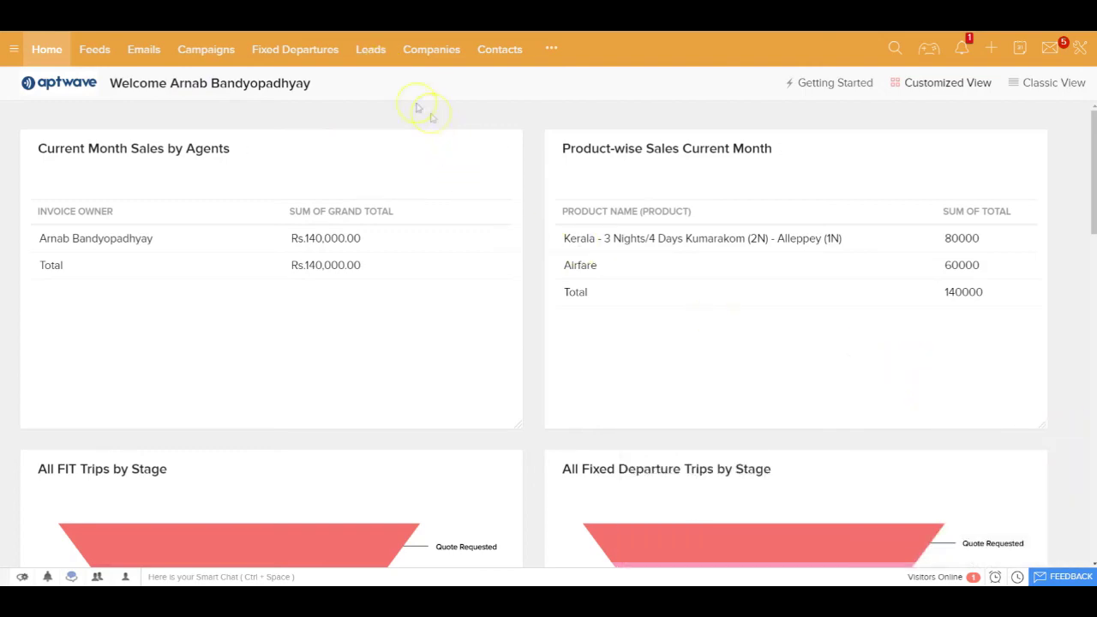
left_click(374, 49)
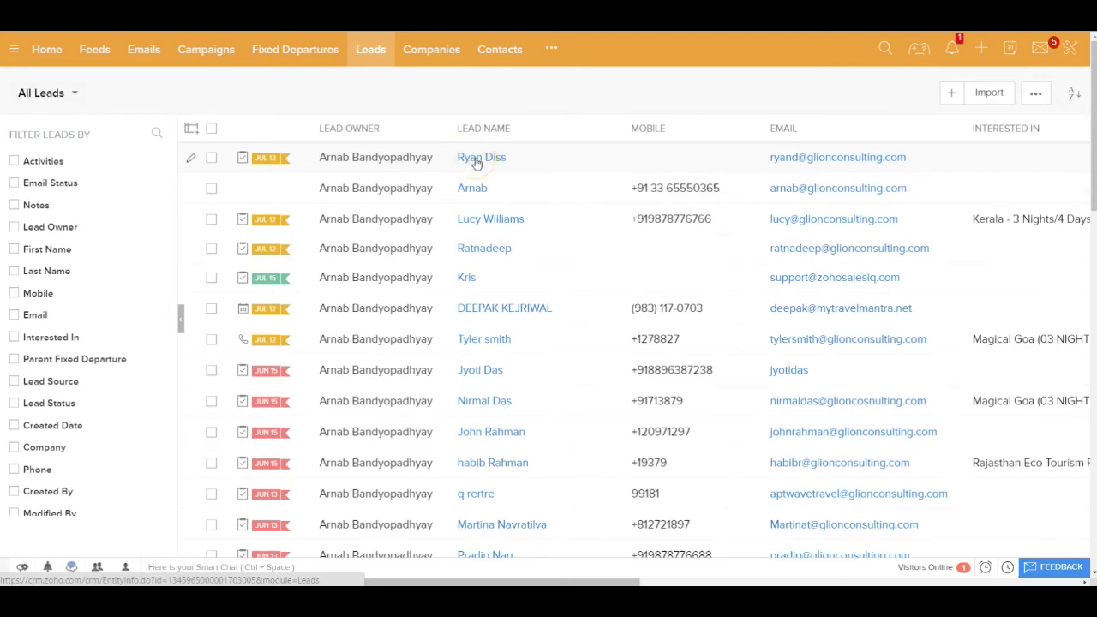
left_click(477, 159)
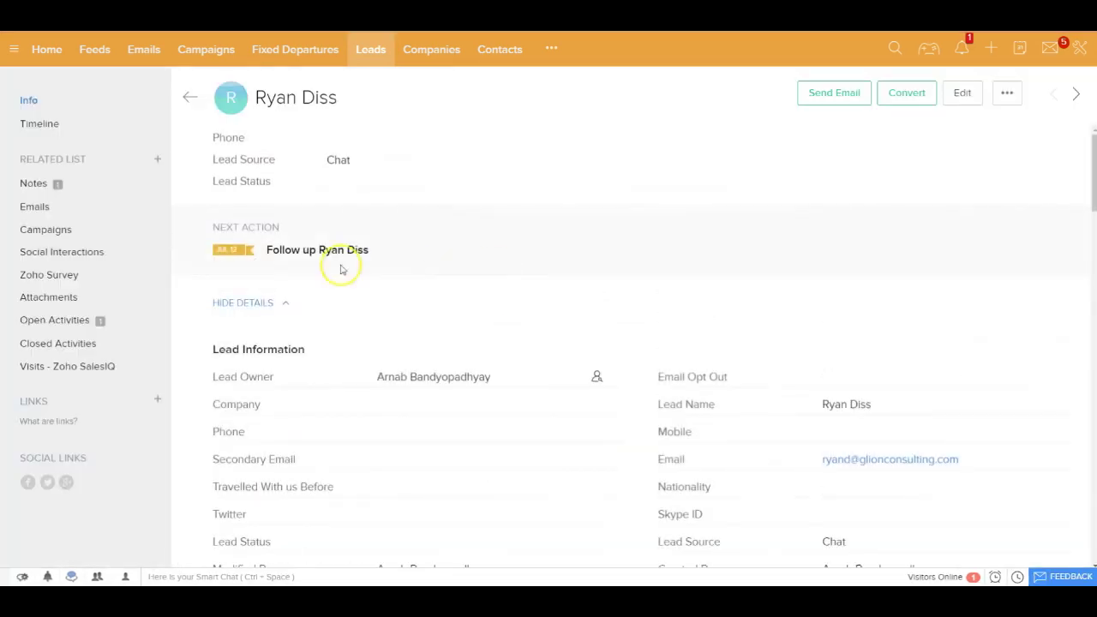
Step: Scroll down the lead record to the Kolkata, West Bengal, India address and Visit Summary
scroll(522, 388, "down", 1)
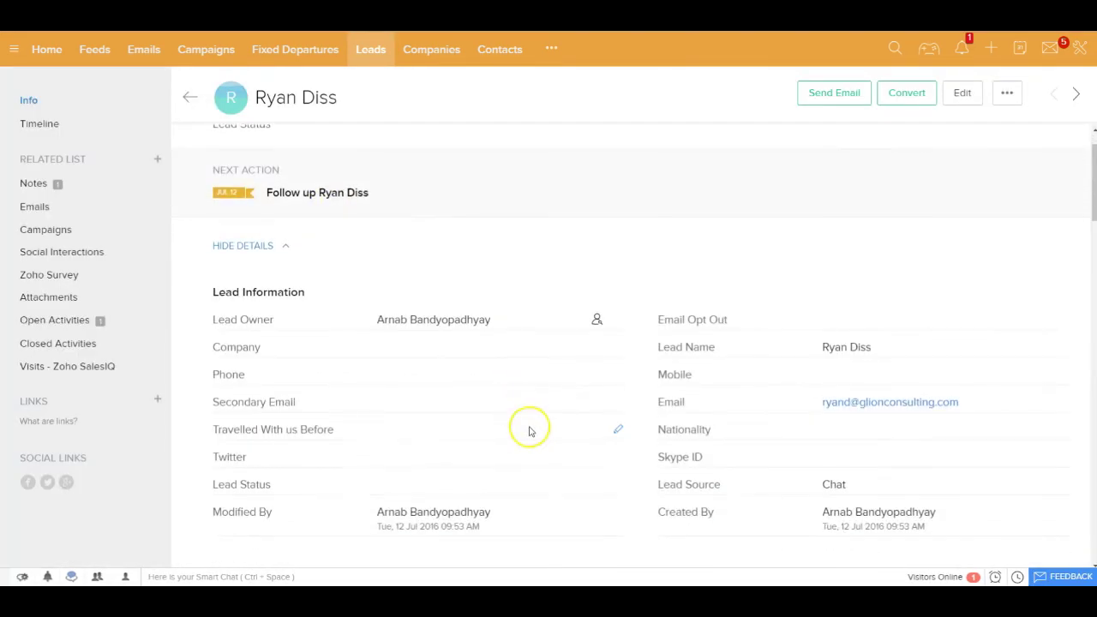
scroll(529, 429, "down", 3)
scroll(528, 431, "down", 2)
scroll(529, 431, "down", 3)
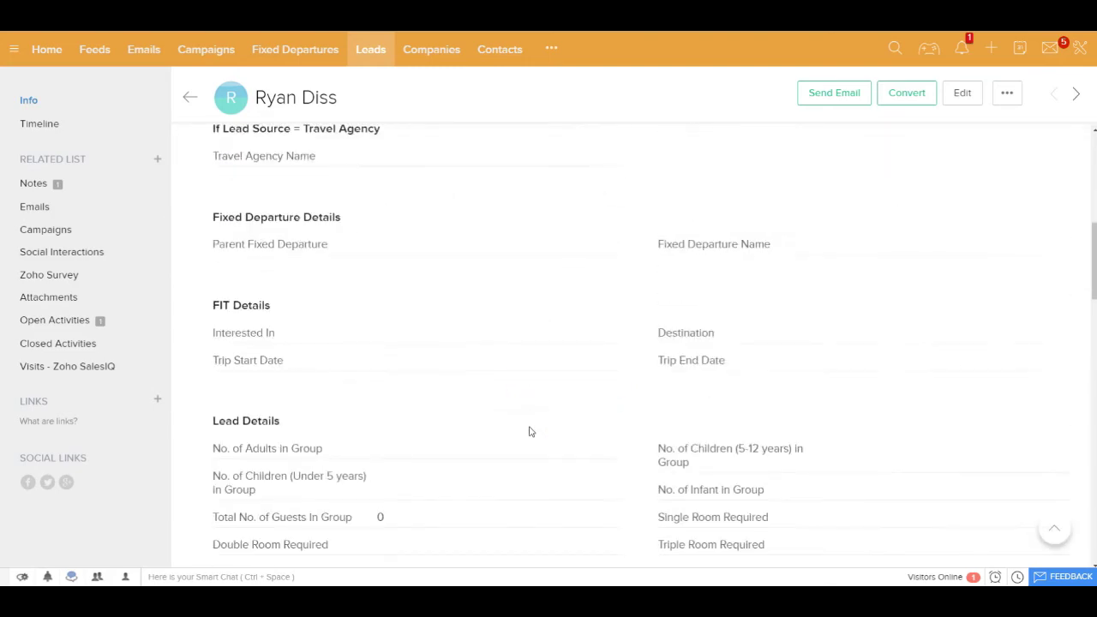
scroll(529, 431, "down", 3)
scroll(529, 431, "down", 3)
scroll(505, 422, "down", 1)
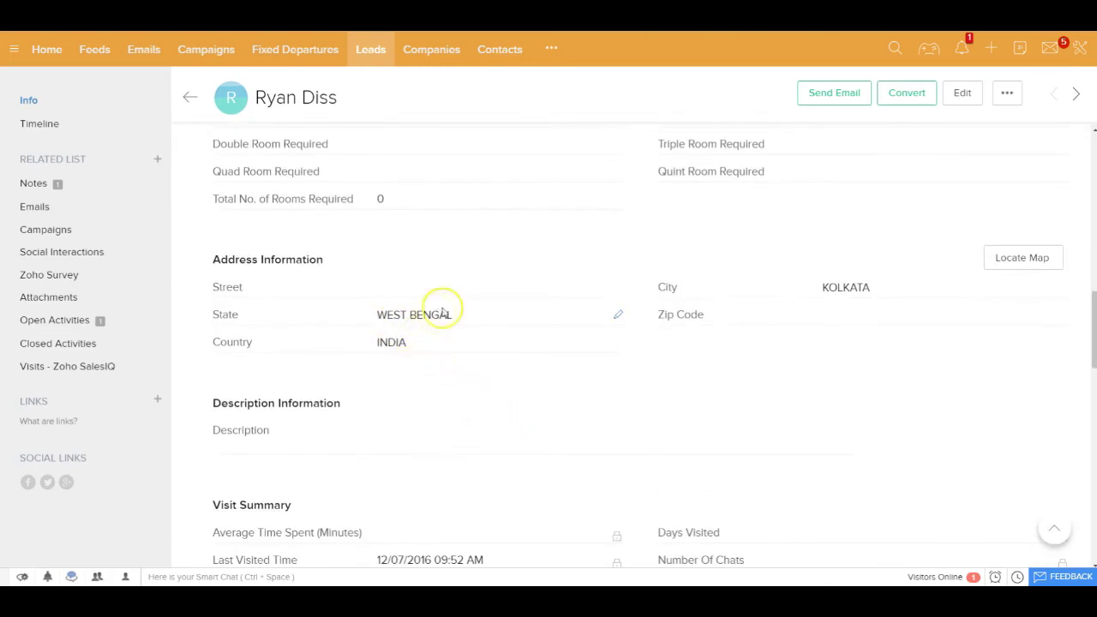
mouse_move(437, 339)
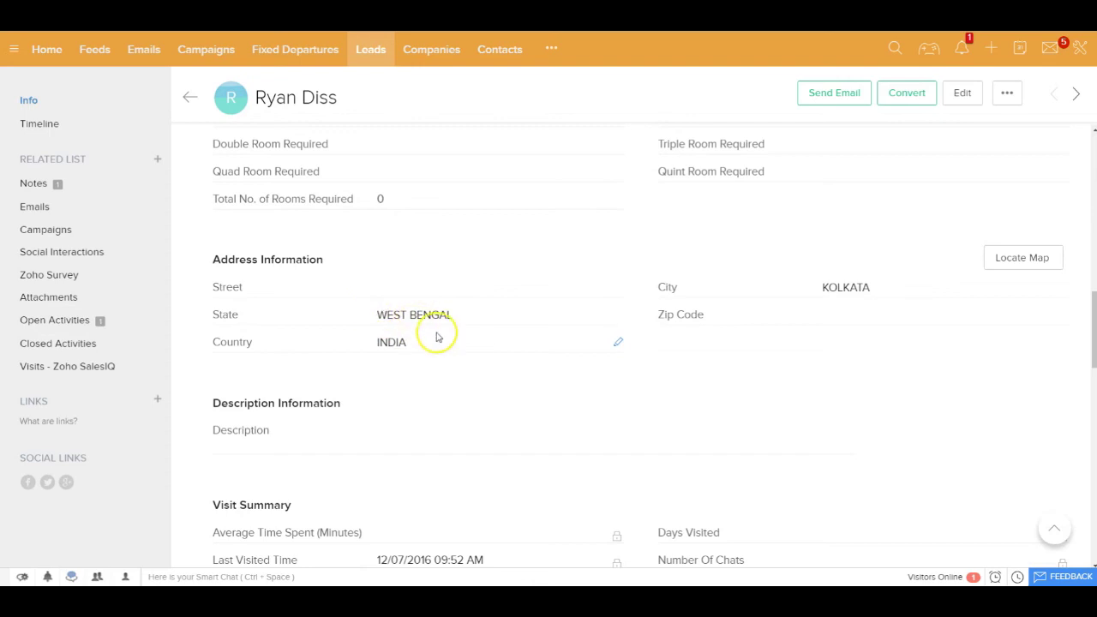
scroll(435, 333, "down", 2)
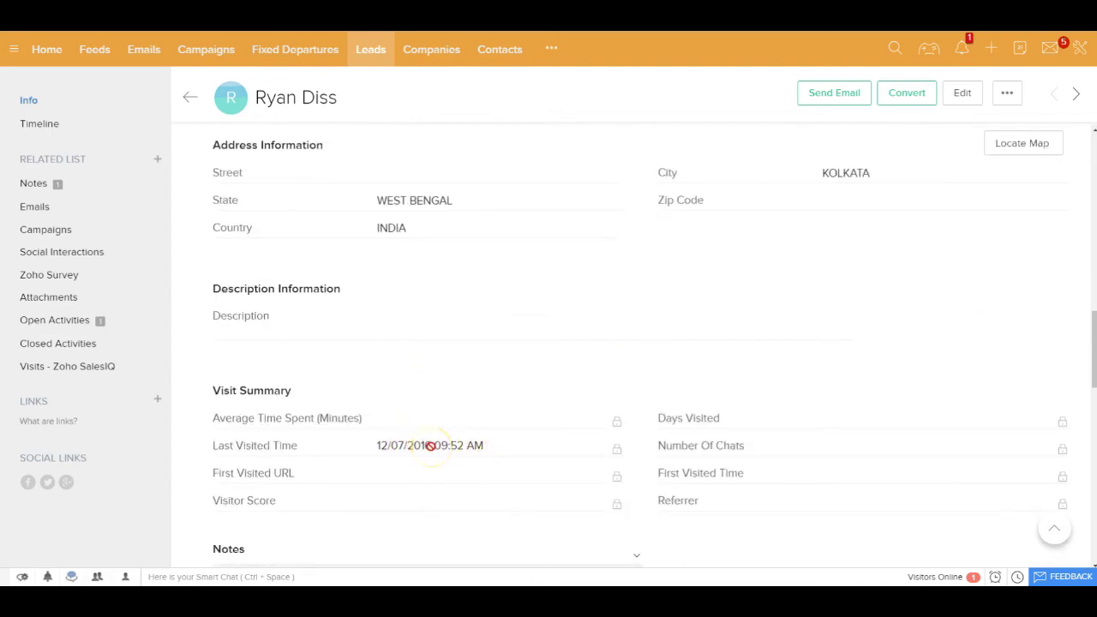
left_click_drag(430, 445, 436, 446)
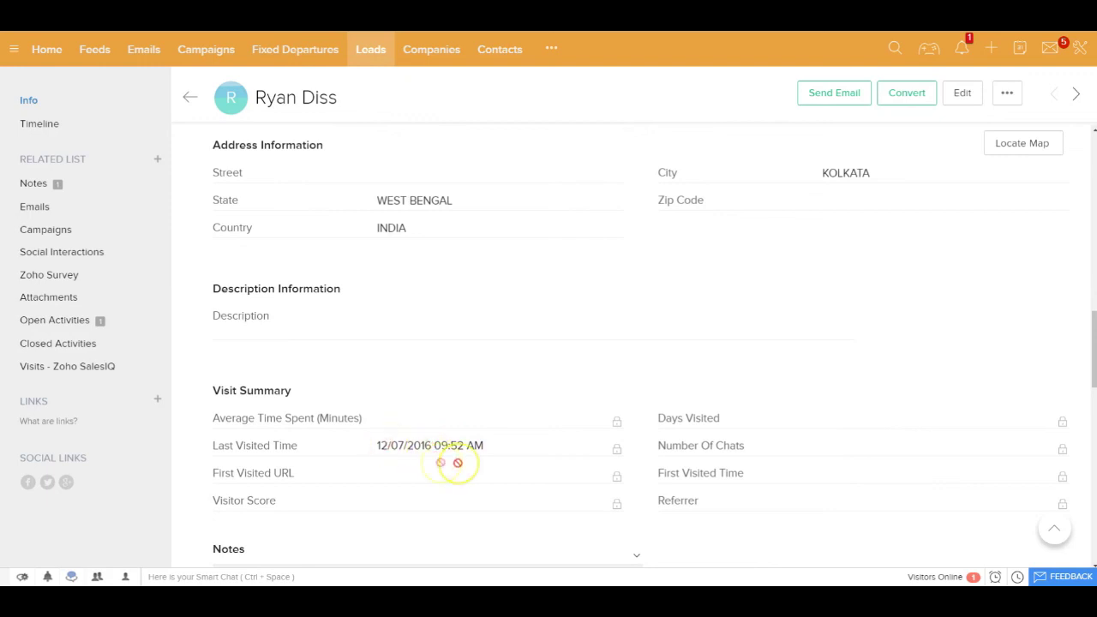